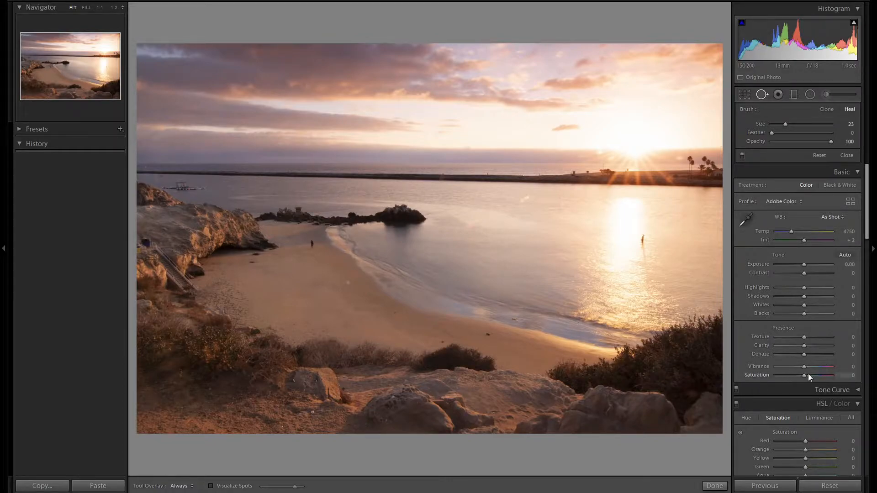
- Leave the spot removal tool and turn on Constrain Crop in the Transform settings
scroll(838, 383, "down", 10)
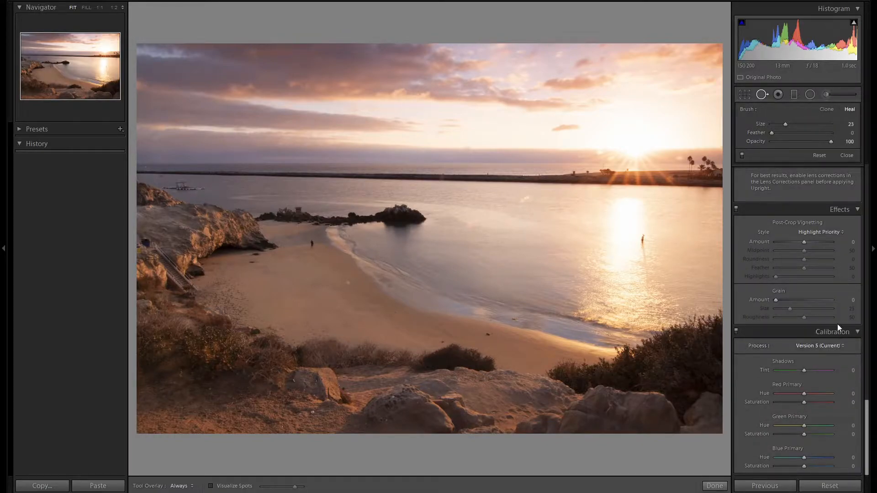
scroll(838, 325, "up", 2)
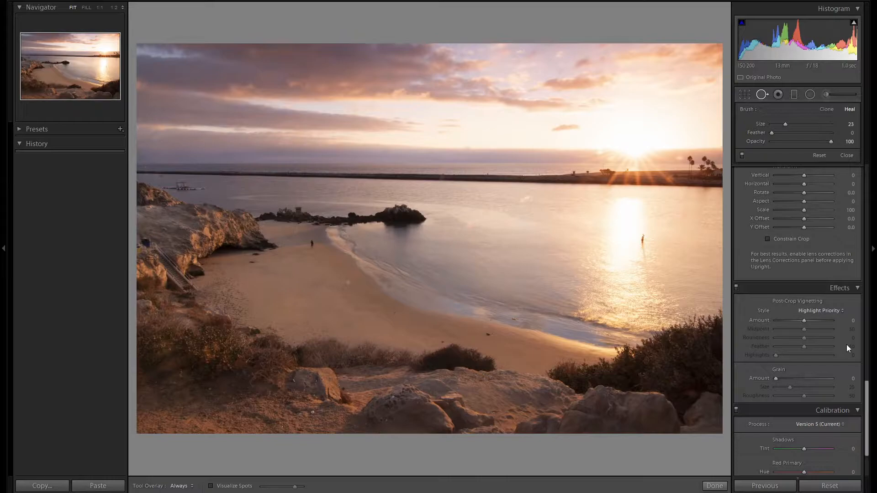
key("q")
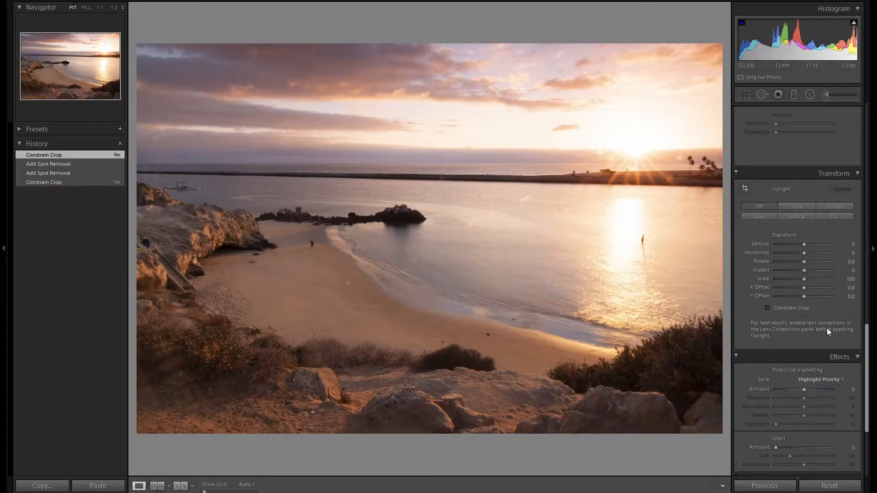
left_click(797, 309)
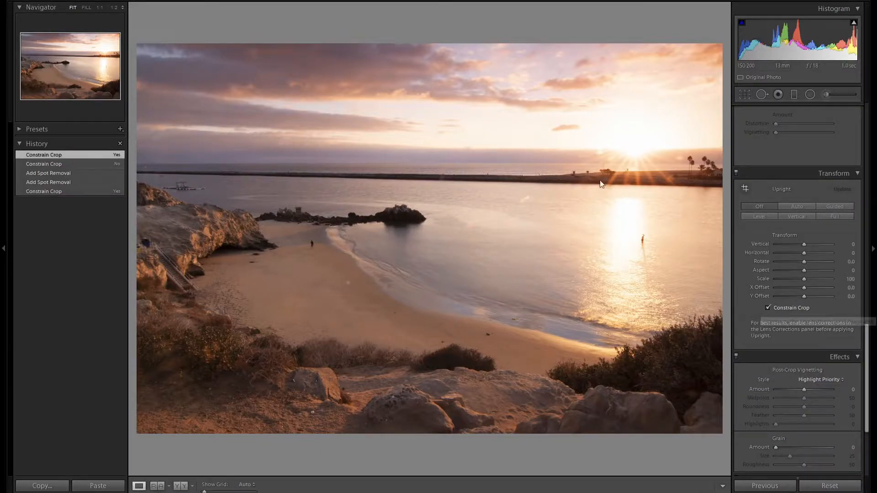
- Turn on chromatic aberration removal and lens profile corrections for the photo
left_click(503, 165)
mouse_move(800, 263)
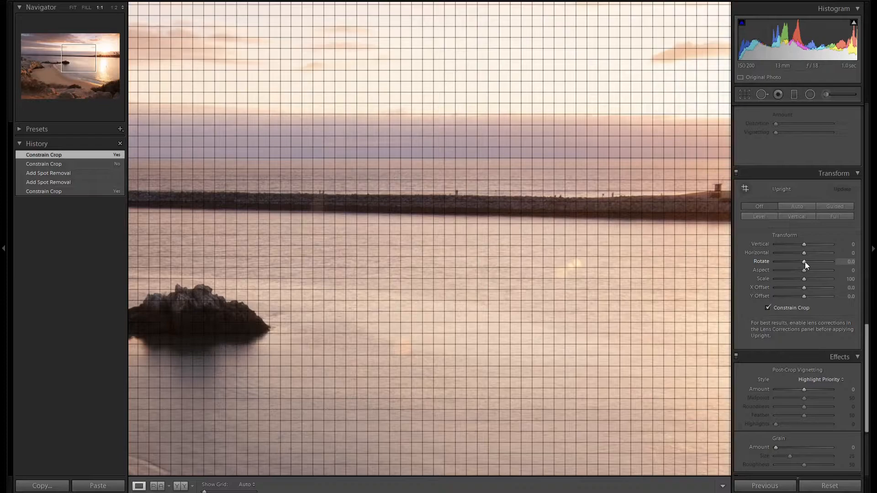
left_click(513, 165)
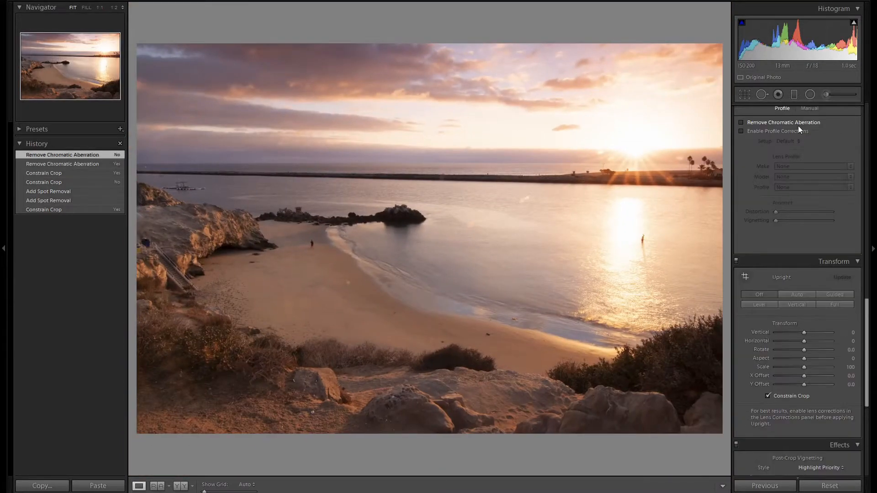
left_click(799, 126)
left_click(799, 132)
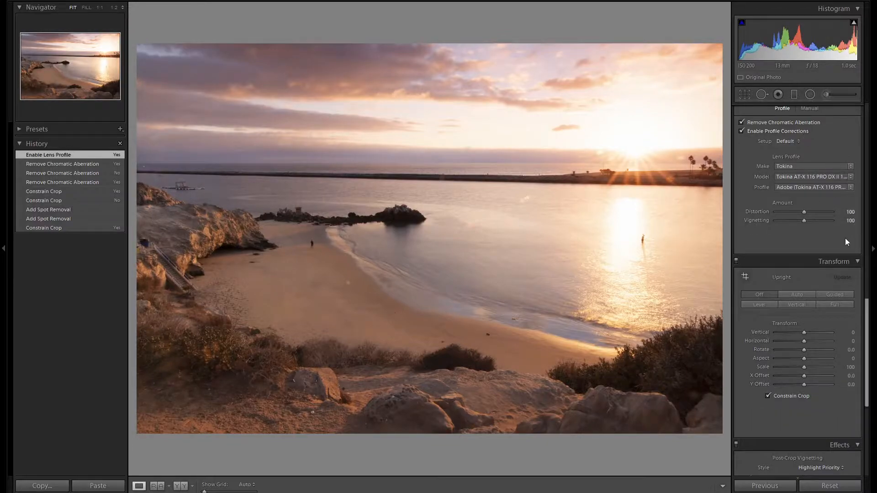
- Sharpen the photo with an amount of 100 and edge masking of 53
scroll(845, 238, "up", 5)
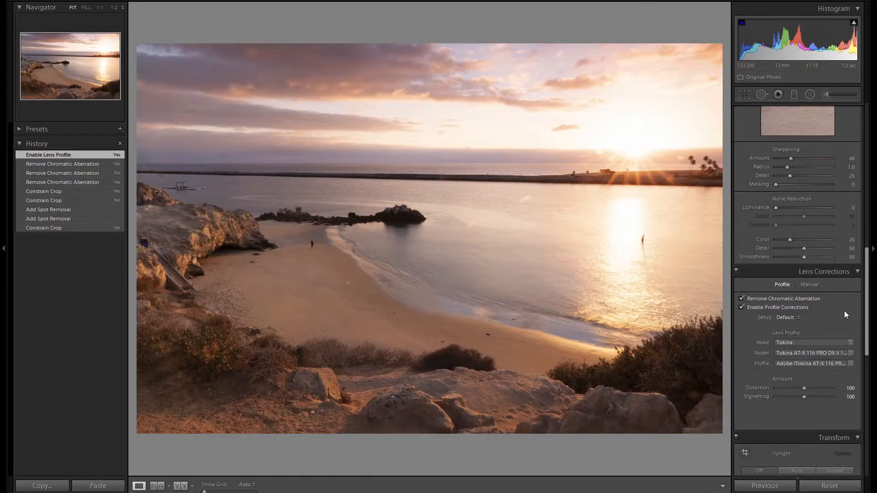
left_click(848, 158)
type("100")
key("Return")
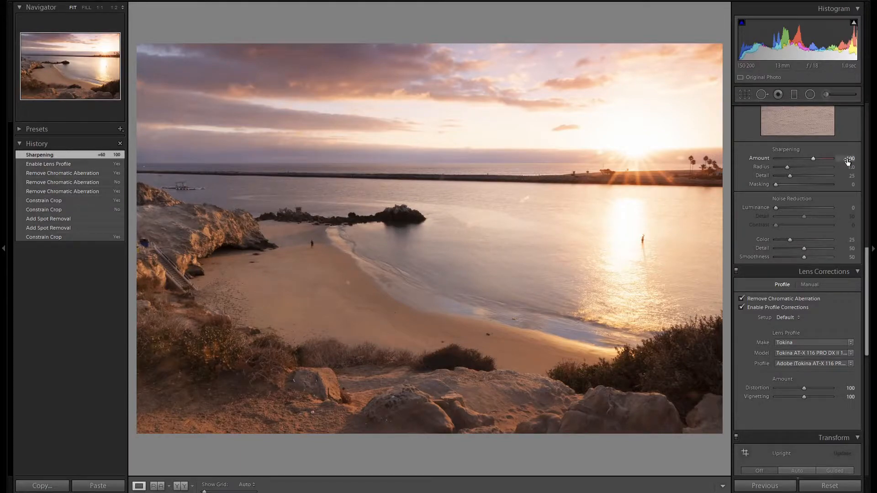
left_click(776, 184, "alt")
mouse_move(776, 185)
left_mouse_down()
mouse_move(794, 185)
mouse_move(777, 184)
mouse_move(786, 187)
left_mouse_up()
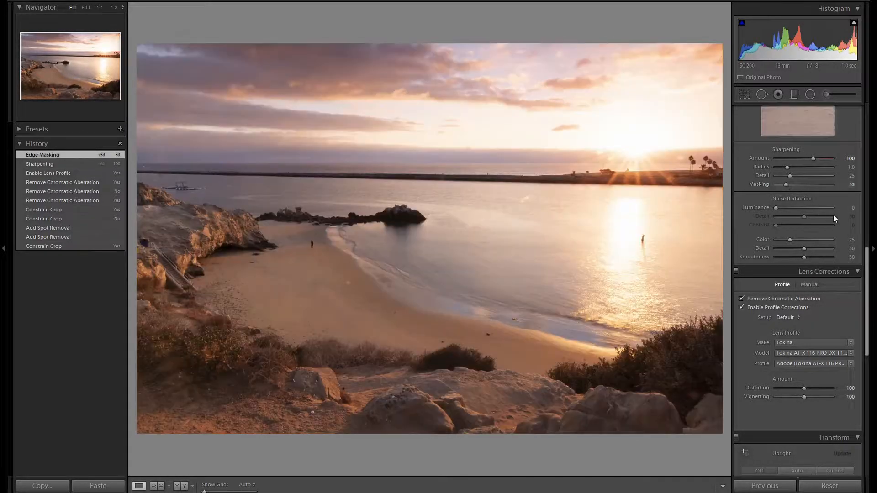
- Cool the photo's white balance by setting the colour temperature to 3750
scroll(833, 215, "up", 6)
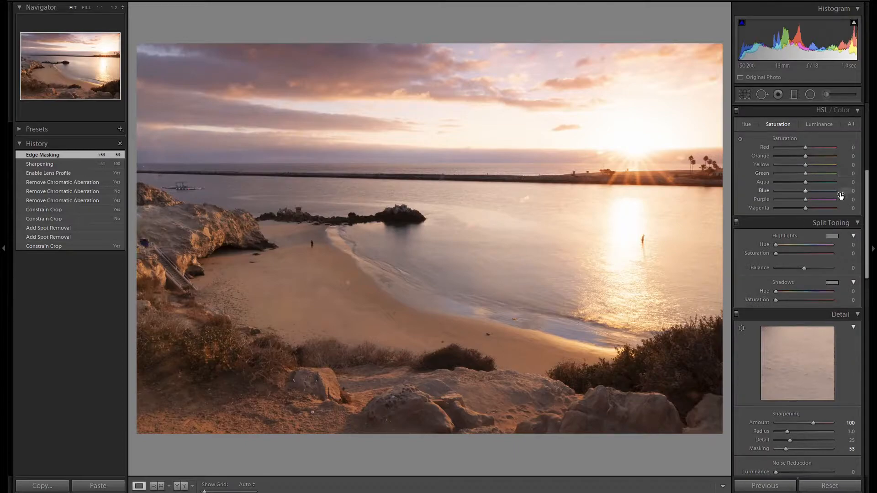
scroll(843, 235, "up", 3)
scroll(845, 239, "up", 5)
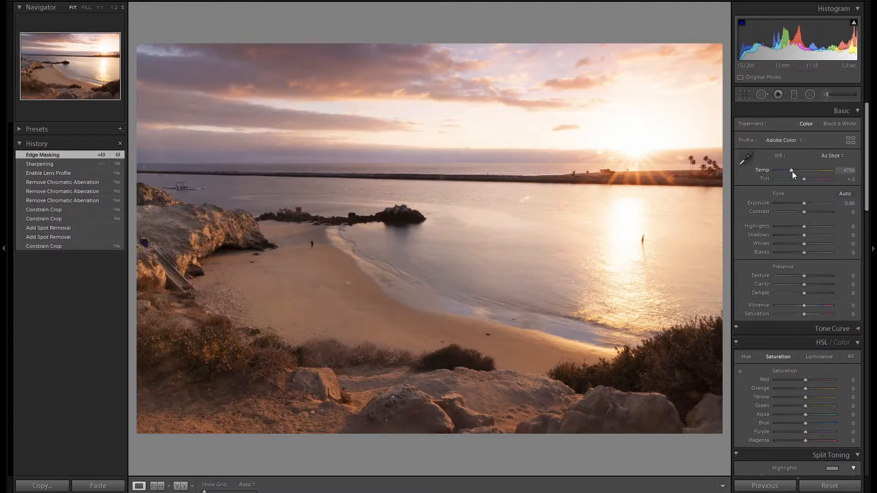
scroll(792, 171, "down", 5)
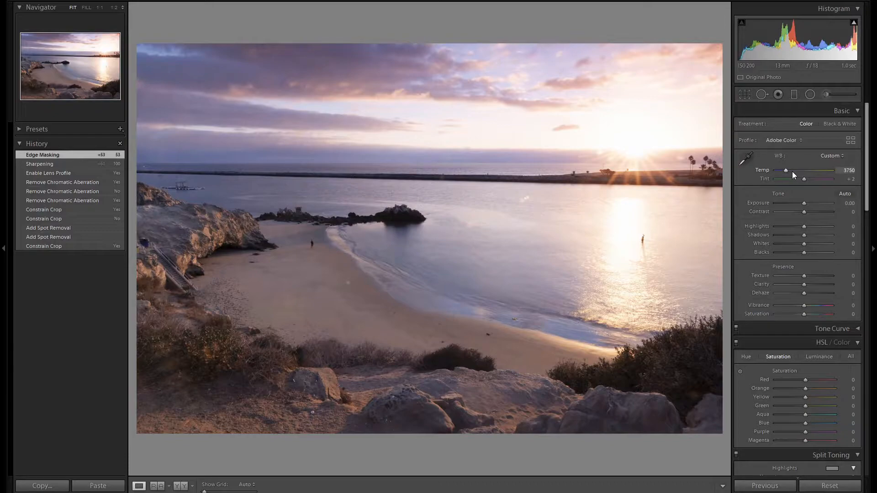
- Set the photo's highlights to −100 and its shadows to +100
scroll(804, 226, "down", 3)
scroll(804, 226, "down", 7)
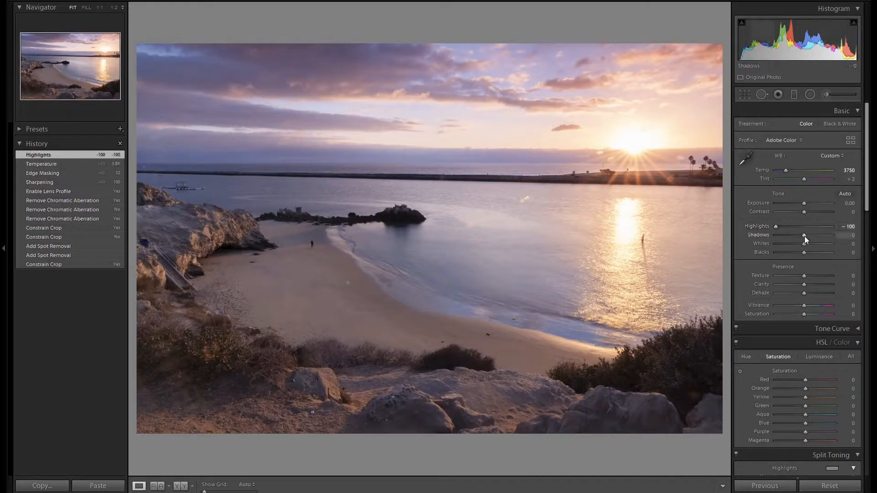
scroll(804, 237, "up", 10)
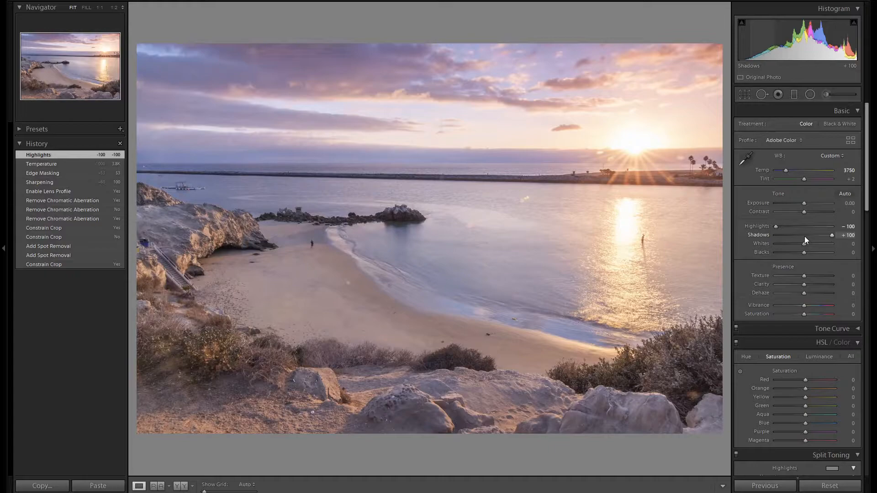
- Set the tone values to +10 whites, −20 blacks and +10 contrast
scroll(805, 245, "up", 3)
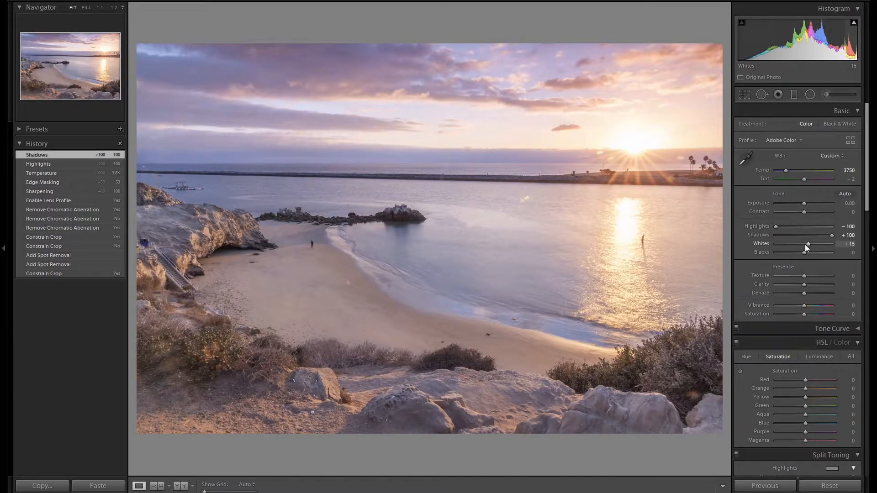
scroll(810, 246, "down", 1)
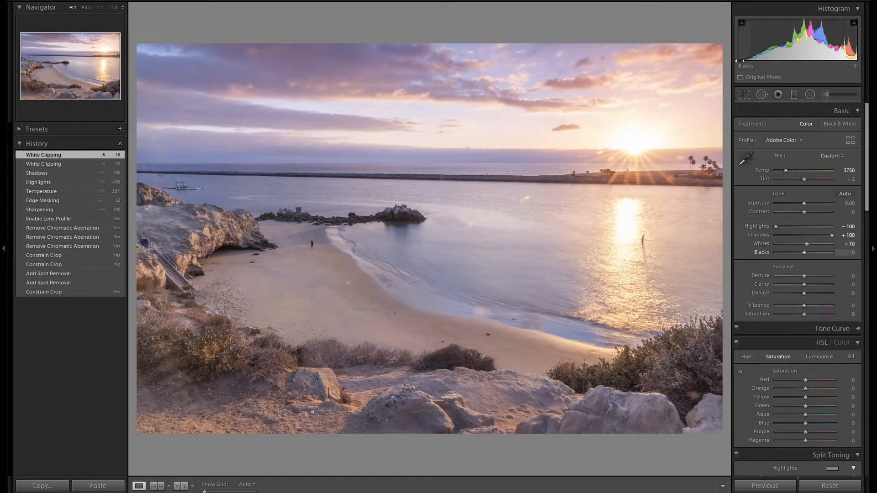
scroll(804, 254, "down", 5)
scroll(805, 254, "up", 1)
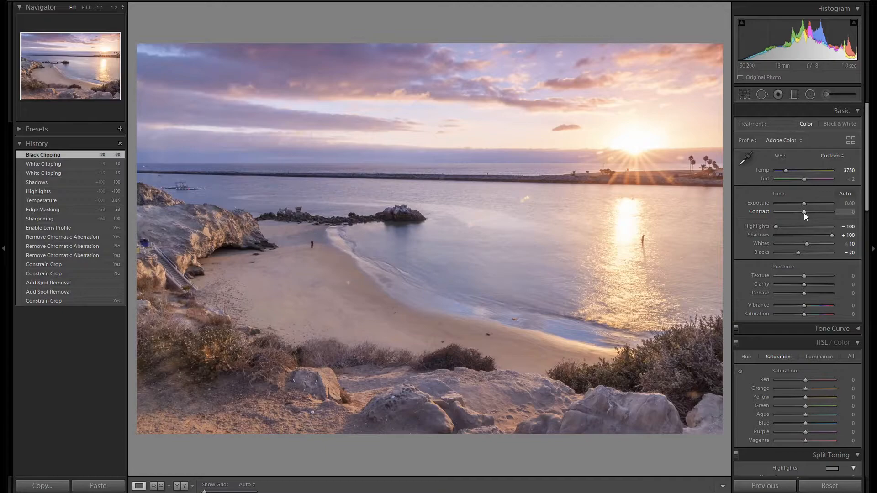
scroll(804, 213, "up", 3)
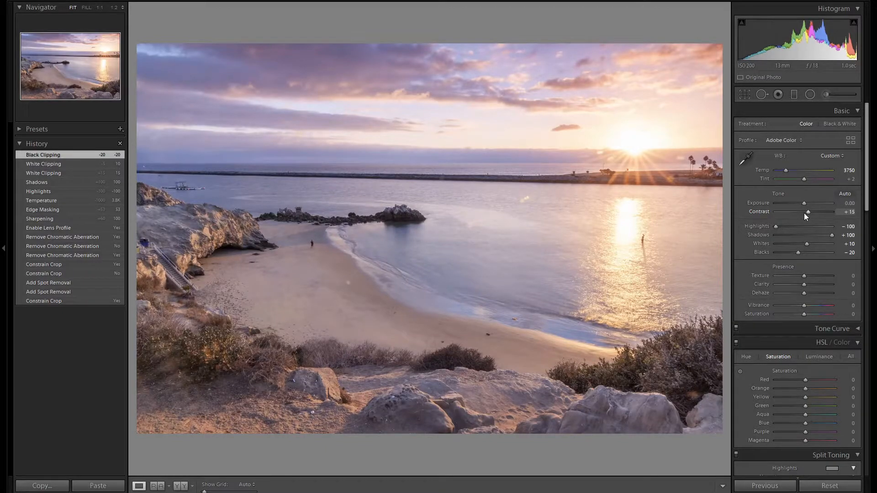
scroll(805, 216, "up", 1)
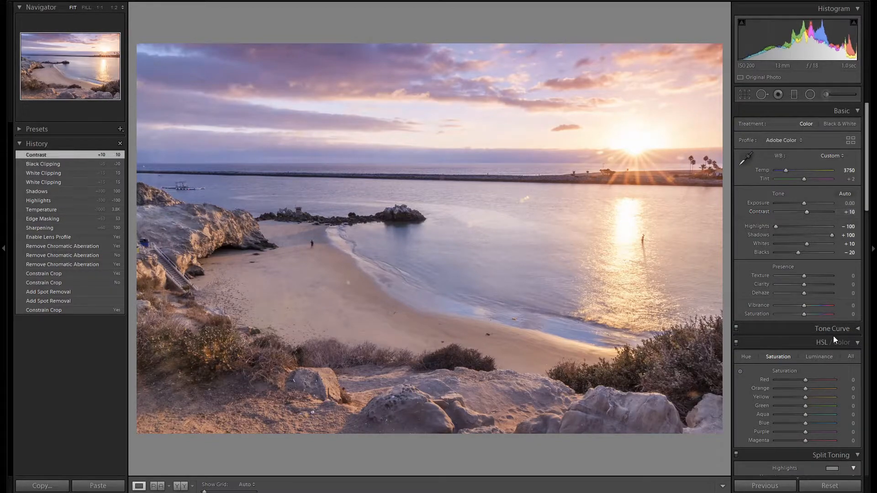
- Darken the warm tones by setting the HSL luminance of red to −15 and orange to −10
scroll(834, 336, "down", 5)
left_click(817, 180)
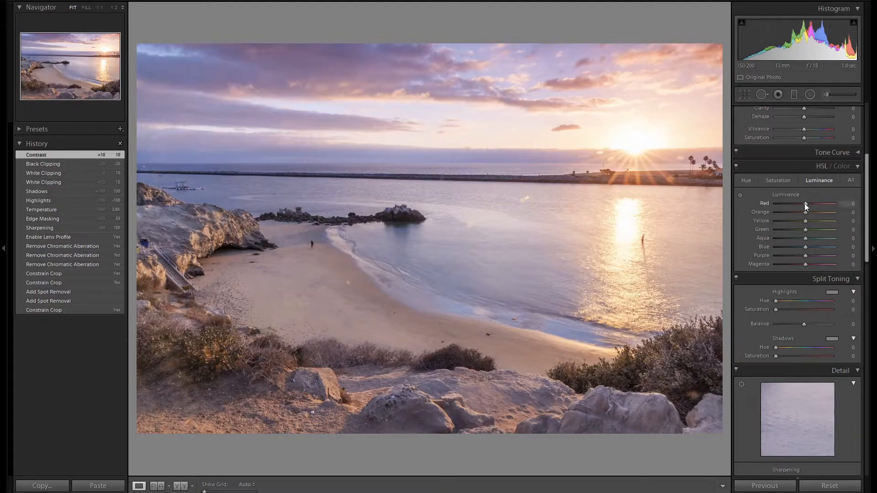
key("Down")
key("Down")
key("Down")
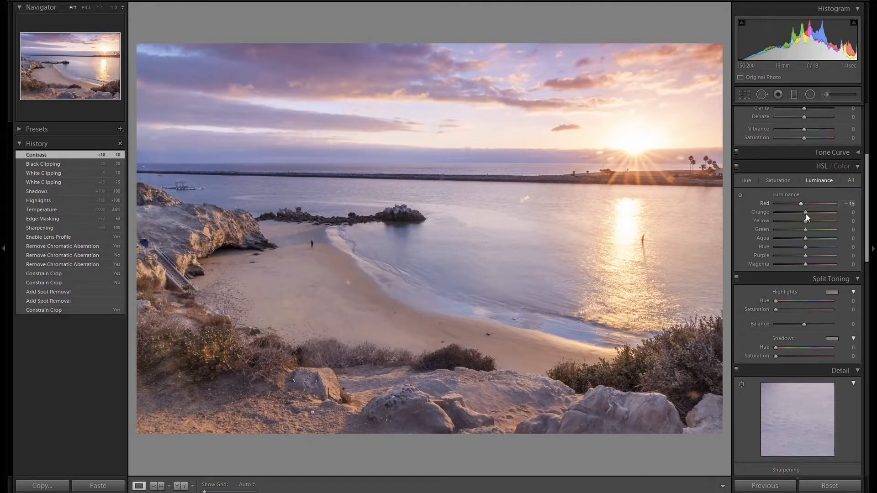
key("Down")
key("Down")
- Set the HSL luminance of yellow to −20 and of both purple and magenta to −5
key("Down")
key("Down")
key("Down")
key("Down")
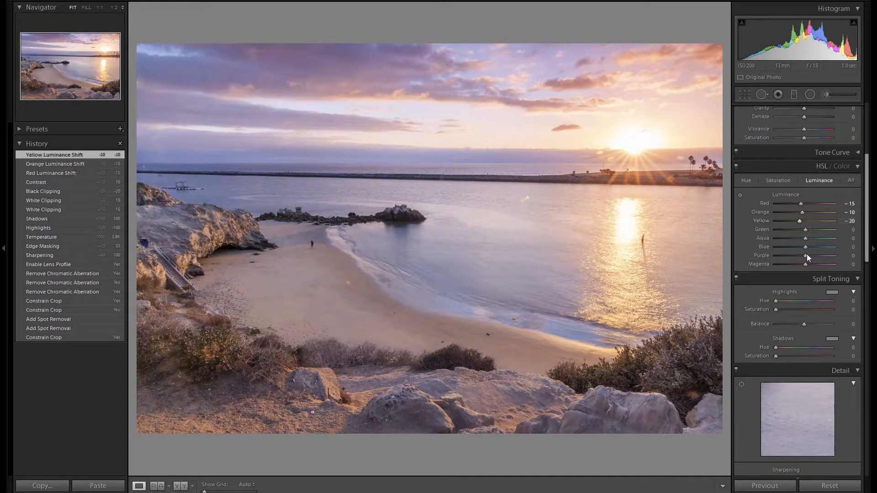
key("Down")
key("Down")
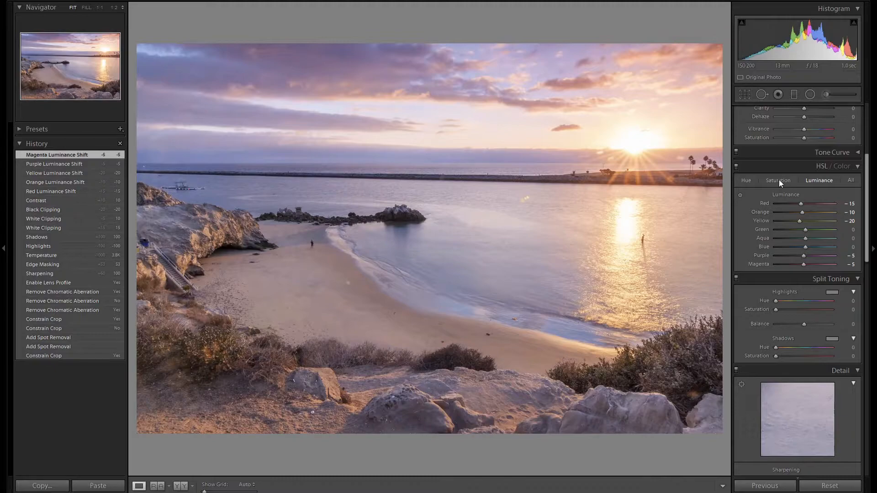
- Add a graduated filter covering the sky down to the horizon and set its saturation to 11
left_click(794, 95)
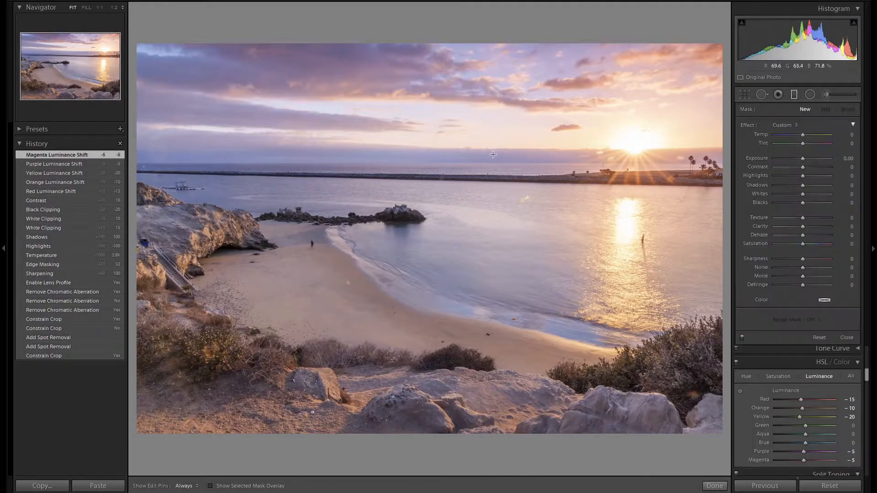
left_click_drag(493, 154, 486, 172)
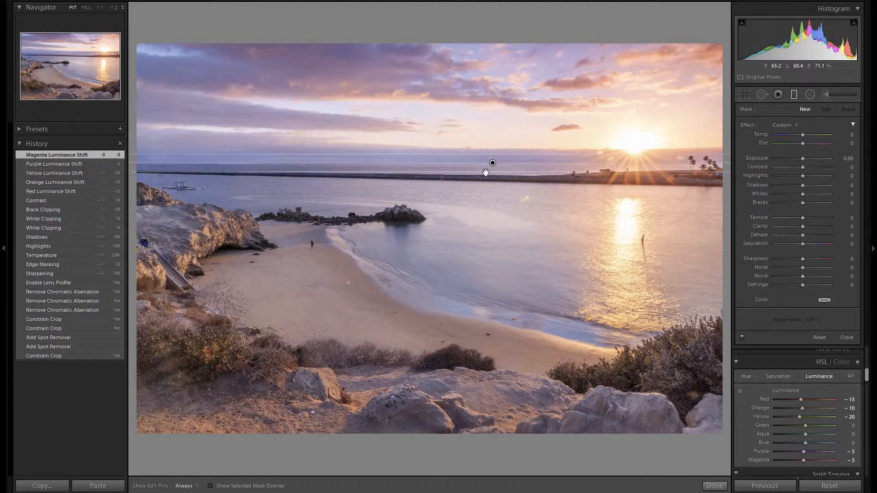
key("o")
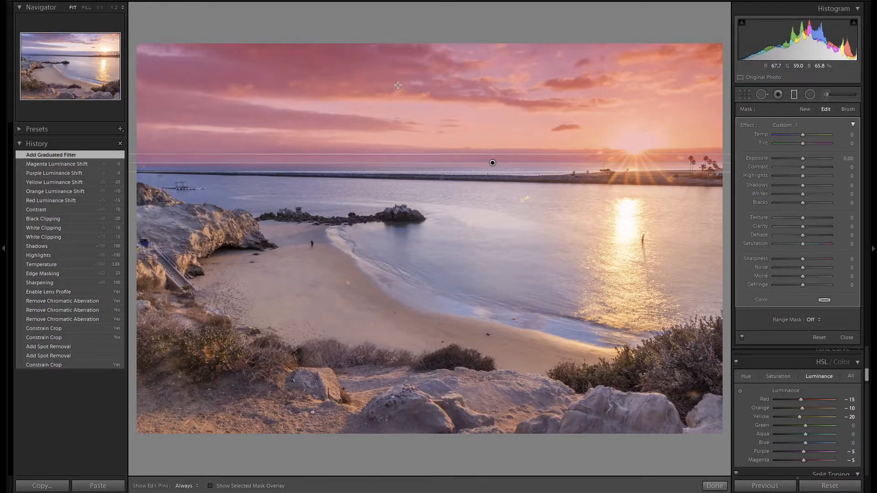
key("o")
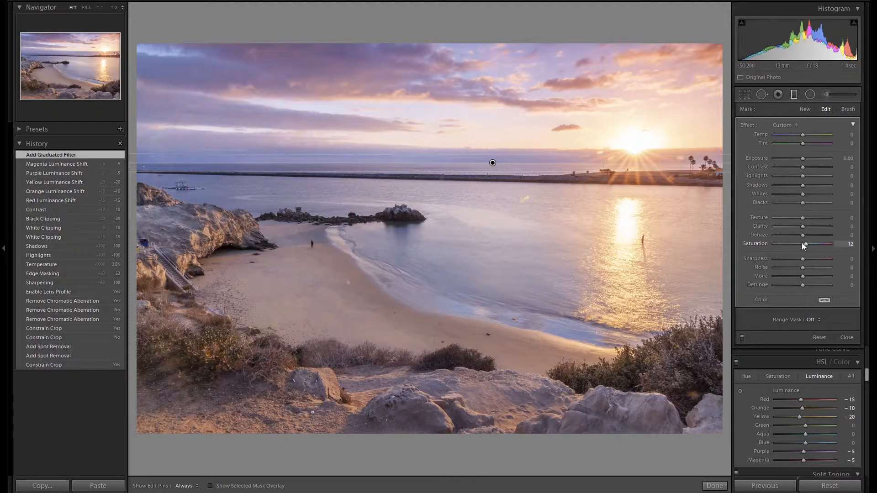
left_click_drag(803, 244, 805, 244)
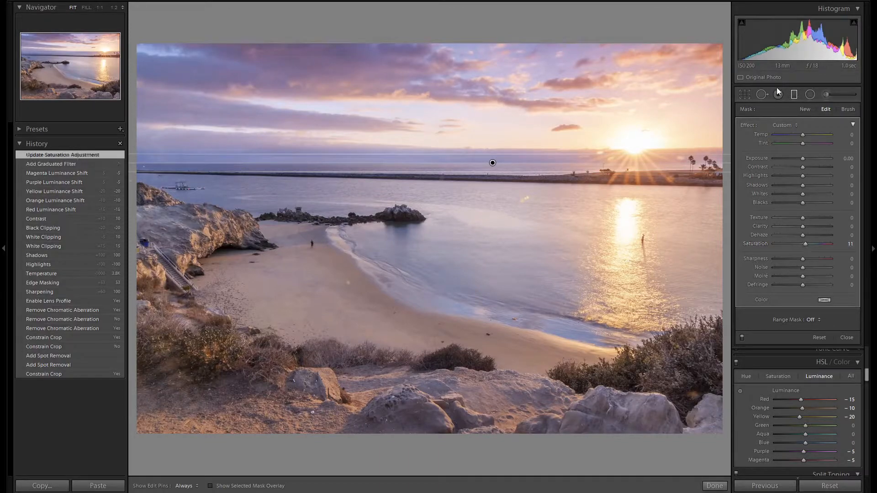
left_click(793, 94)
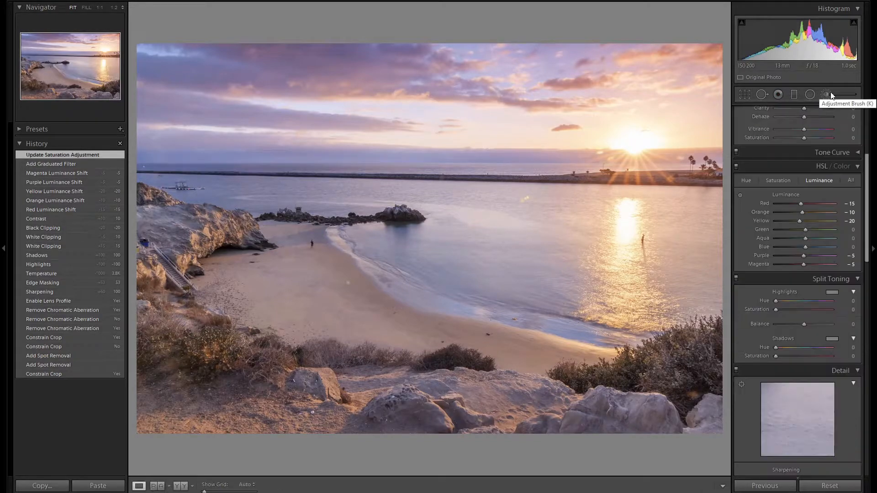
- Paint an auto-masked adjustment brush mask over the foreground rocks, bushes and cliff, varying the brush size between 23 and 15
left_click(831, 95)
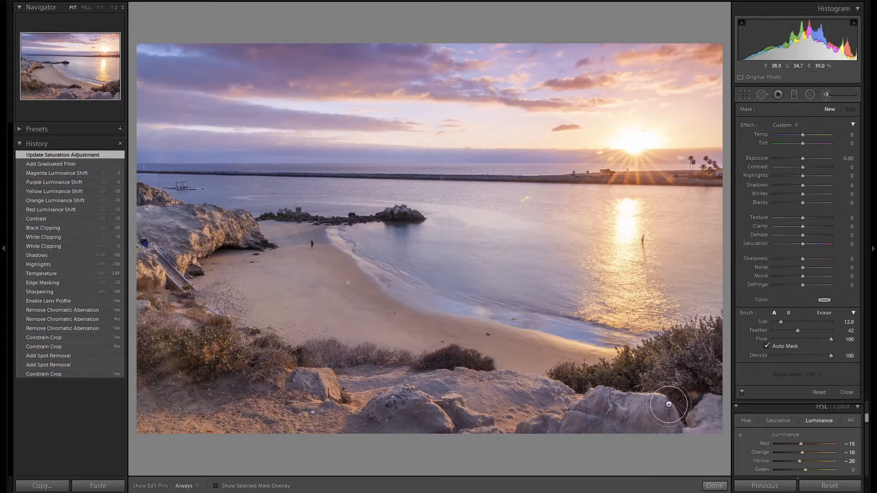
scroll(668, 405, "up", 5)
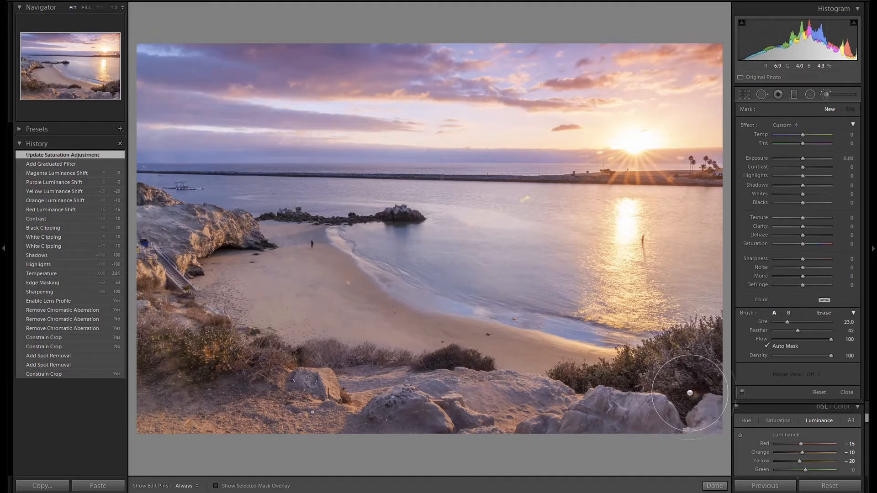
mouse_move(692, 391)
left_mouse_down()
mouse_move(617, 409)
mouse_move(701, 360)
mouse_move(631, 401)
mouse_move(559, 420)
mouse_move(426, 401)
mouse_move(596, 420)
mouse_move(272, 398)
mouse_move(406, 405)
mouse_move(212, 386)
mouse_move(168, 334)
mouse_move(153, 331)
mouse_move(243, 434)
mouse_move(142, 373)
mouse_move(130, 289)
mouse_move(144, 221)
mouse_move(163, 232)
mouse_move(156, 259)
mouse_move(163, 244)
mouse_move(187, 232)
mouse_move(235, 231)
mouse_move(193, 229)
mouse_move(168, 255)
mouse_move(175, 220)
mouse_move(133, 288)
left_mouse_up()
scroll(156, 259, "down", 4)
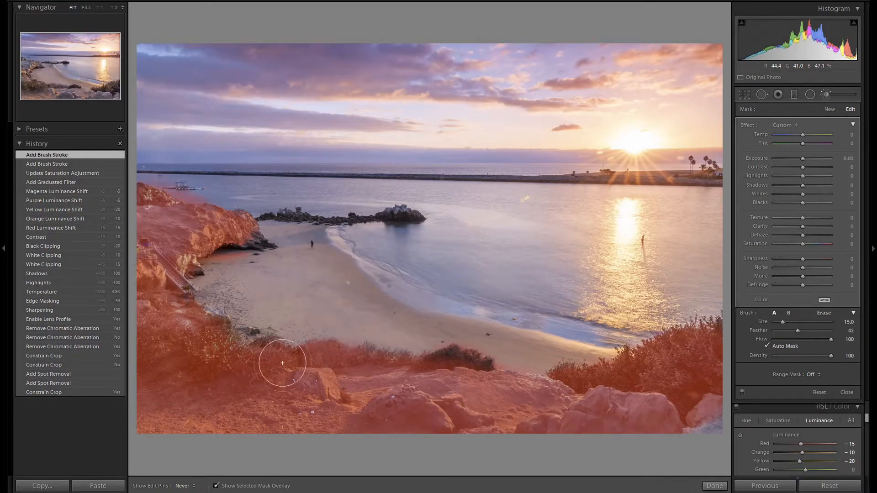
left_click_drag(267, 359, 262, 354)
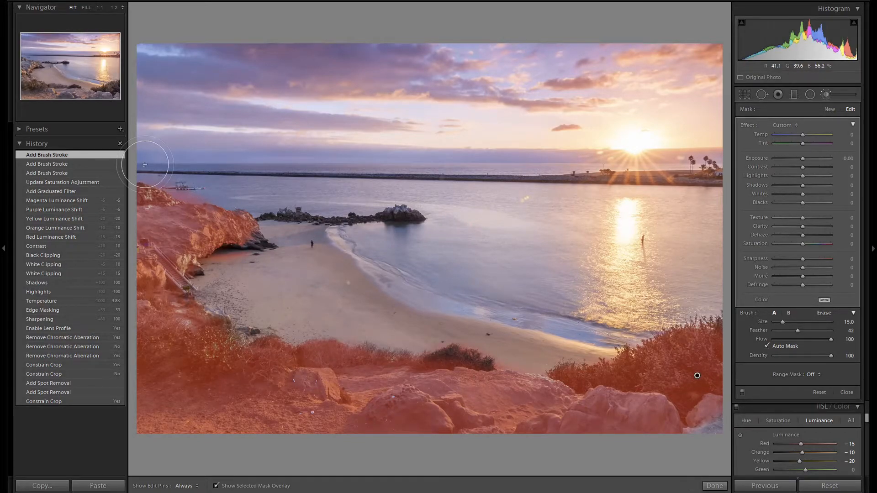
- Erase the foreground mask's spill beyond the cliff and rock edges, and set the mask's temperature to −5
key("alt")
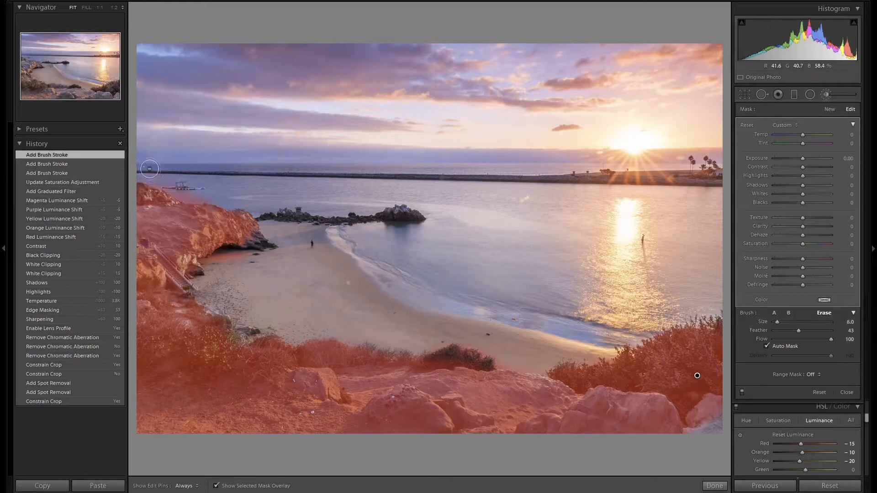
mouse_move(149, 169)
left_mouse_down()
mouse_move(188, 196)
mouse_move(314, 217)
mouse_move(286, 258)
mouse_move(234, 255)
mouse_move(212, 269)
mouse_move(246, 256)
mouse_move(237, 254)
mouse_move(208, 284)
left_mouse_up()
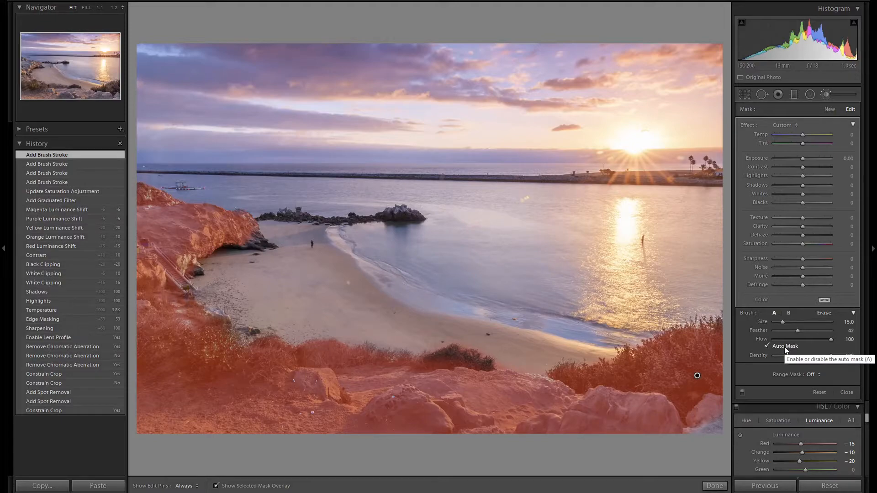
key("o")
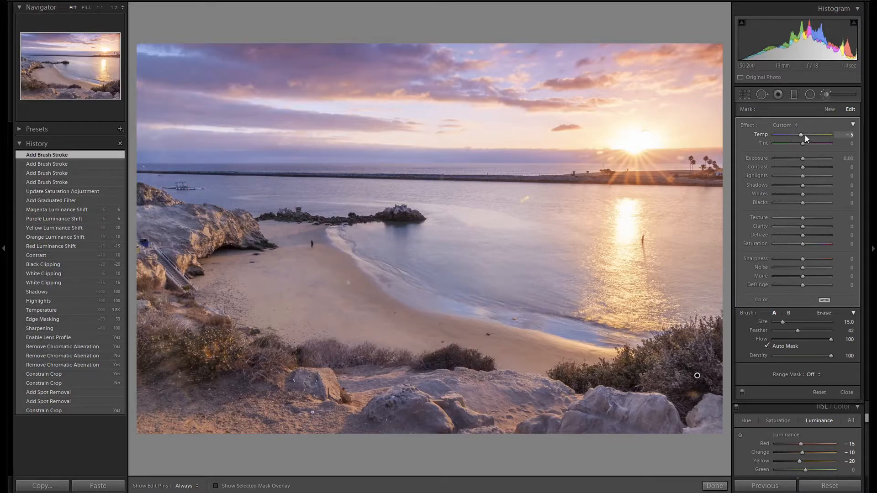
- Brush a new mask over the sunlit cliff rocks beside the beach and set its temperature to 24
left_click(830, 109)
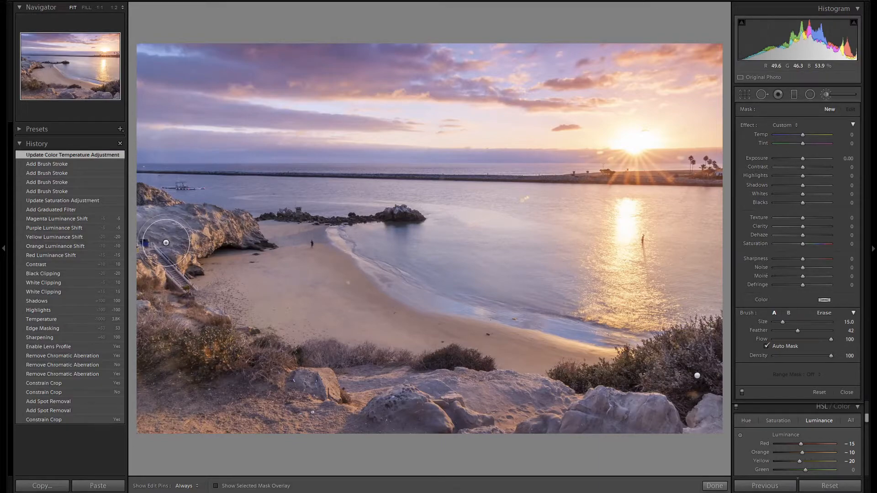
key("h")
mouse_move(158, 227)
left_mouse_down()
mouse_move(143, 225)
mouse_move(212, 216)
left_mouse_up()
key("o")
scroll(185, 222, "down", 5)
key("o")
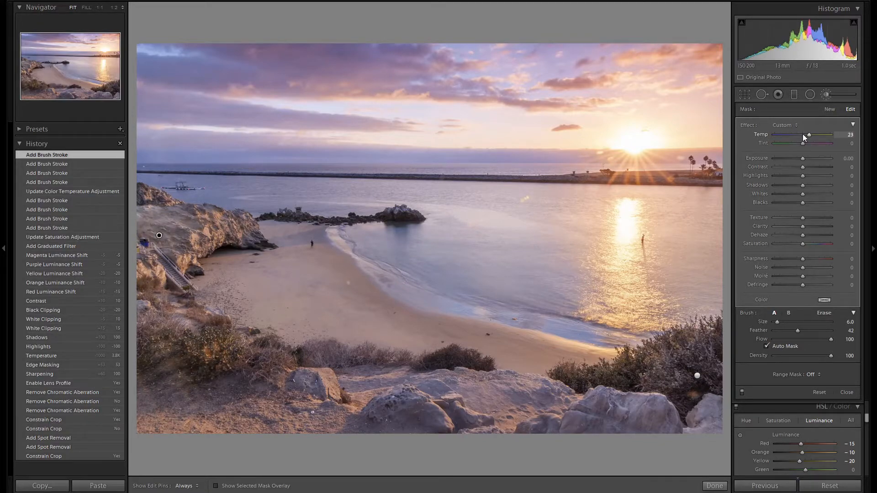
left_click_drag(803, 137, 803, 136)
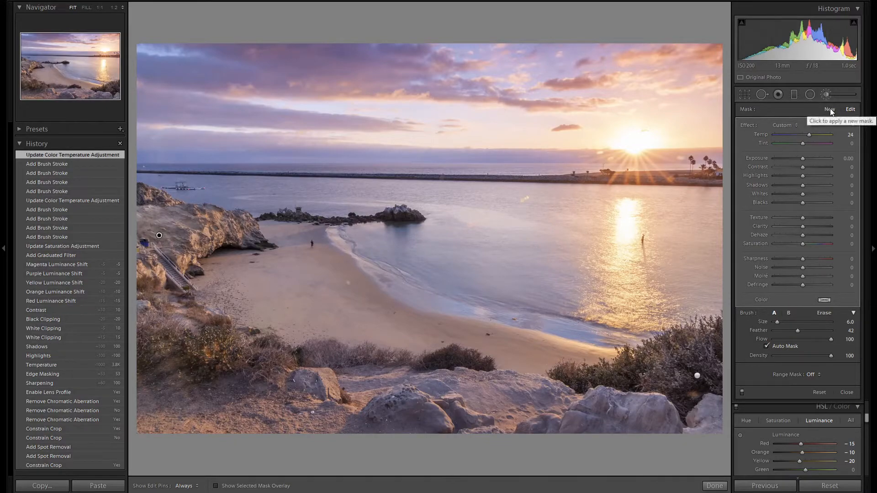
- Paint a new brush mask over the water from the shoreline to the horizon, leaving out the sun's reflection
left_click(830, 112)
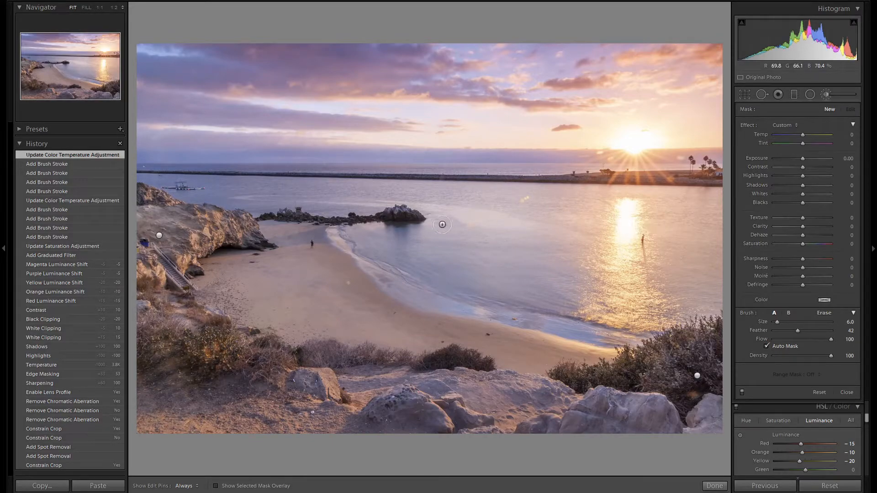
scroll(462, 239, "up", 5)
key("o")
mouse_move(462, 239)
left_mouse_down()
mouse_move(416, 263)
mouse_move(357, 246)
mouse_move(465, 268)
mouse_move(462, 286)
mouse_move(543, 301)
mouse_move(561, 293)
mouse_move(563, 216)
mouse_move(571, 207)
mouse_move(454, 265)
mouse_move(519, 203)
mouse_move(282, 197)
mouse_move(148, 180)
mouse_move(574, 178)
left_mouse_up()
scroll(507, 202, "down", 2)
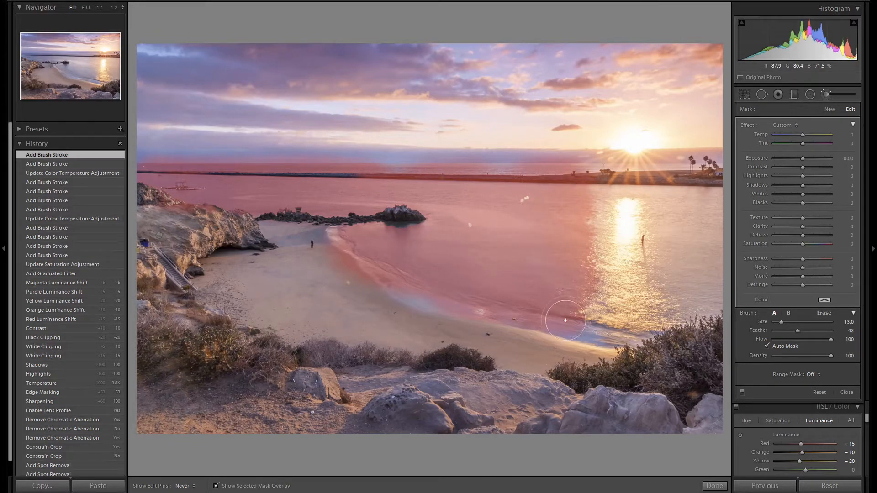
mouse_move(377, 246)
left_mouse_down()
mouse_move(481, 299)
mouse_move(500, 280)
mouse_move(458, 220)
mouse_move(518, 196)
left_mouse_up()
left_click_drag(397, 178, 534, 178)
- Erase the water mask's spill above the horizon, and set its temperature to −5 and exposure to 0.20
key("alt")
mouse_move(140, 155)
left_mouse_down()
mouse_move(595, 151)
mouse_move(503, 159)
left_mouse_up()
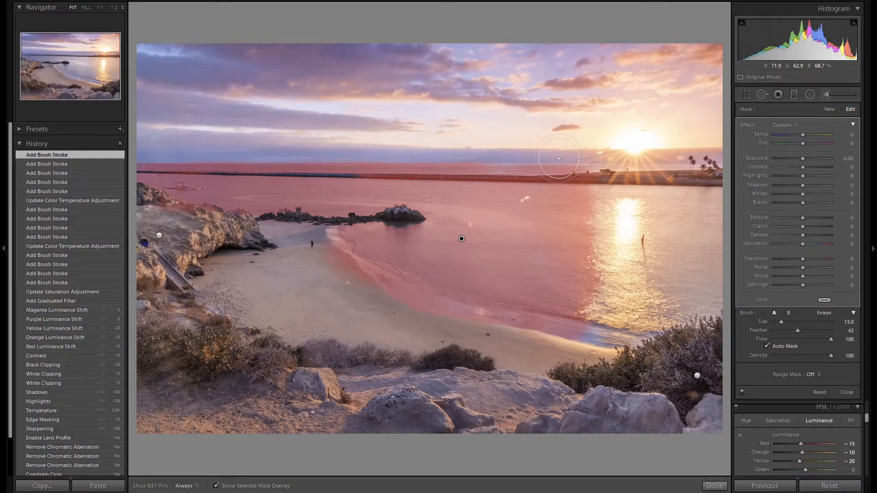
key("o")
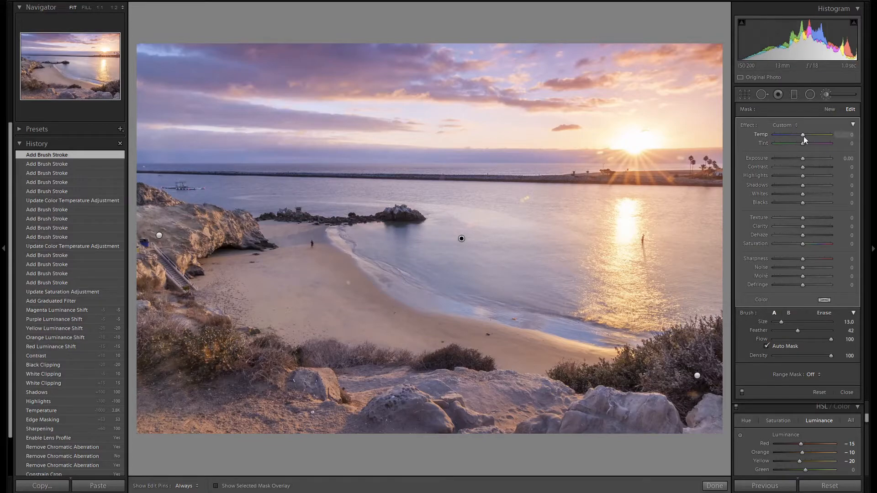
left_click_drag(803, 136, 804, 158)
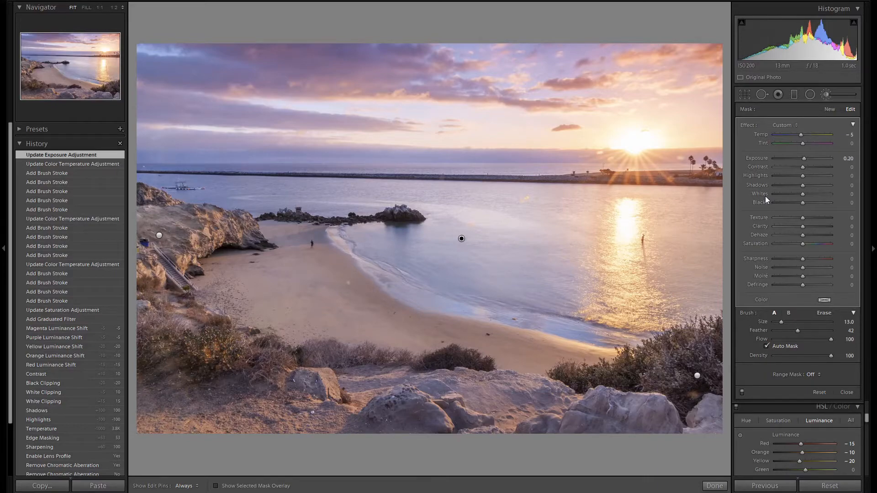
- Remove the person standing on the beach with the Spot Removal tool in Heal mode at 1:1 zoom
left_click(829, 91)
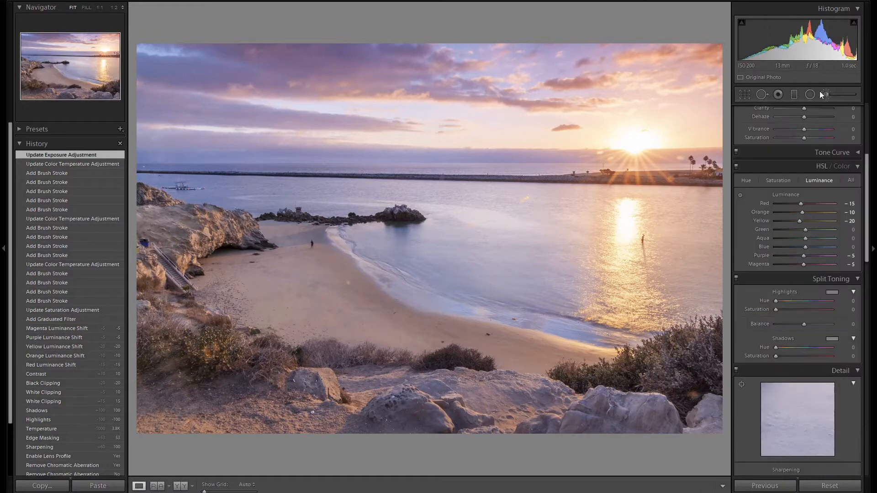
left_click(766, 92)
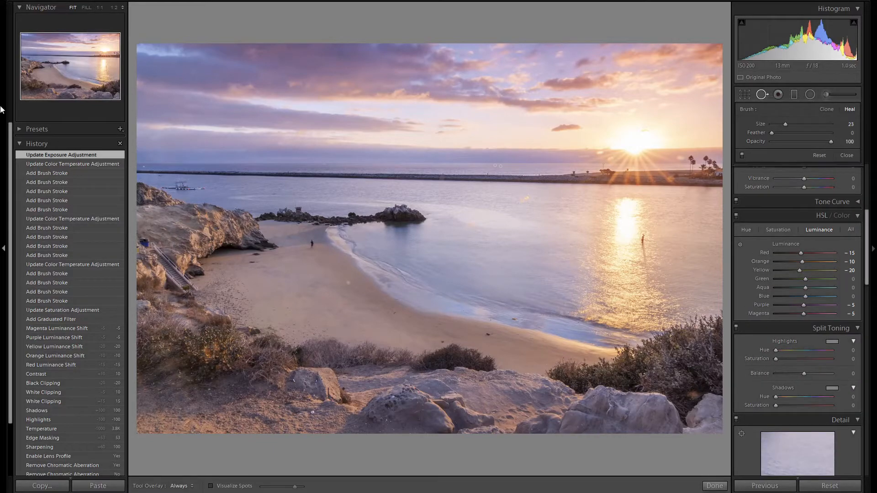
left_click(99, 8)
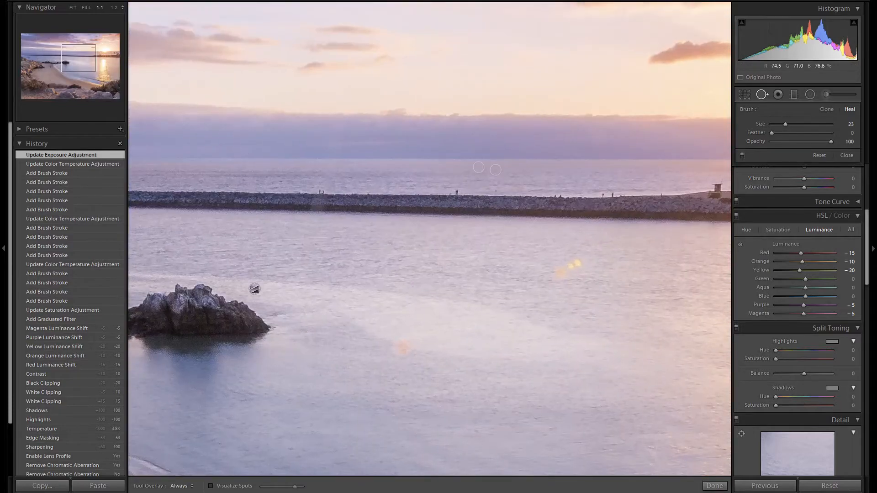
left_click(60, 71)
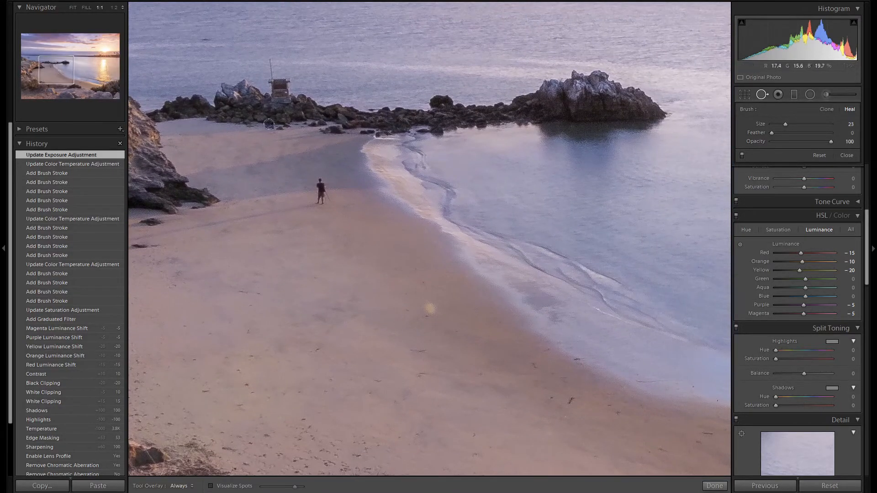
mouse_move(320, 179)
left_mouse_down()
mouse_move(323, 205)
mouse_move(325, 189)
left_mouse_up()
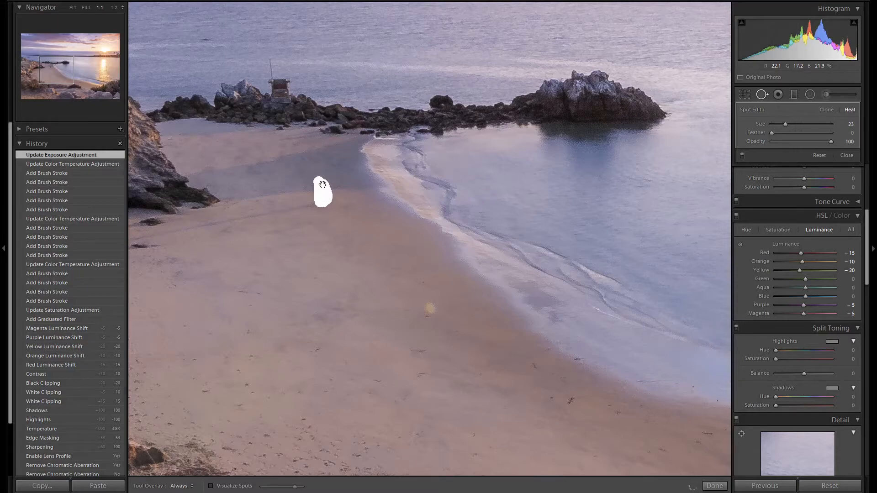
left_click(322, 185)
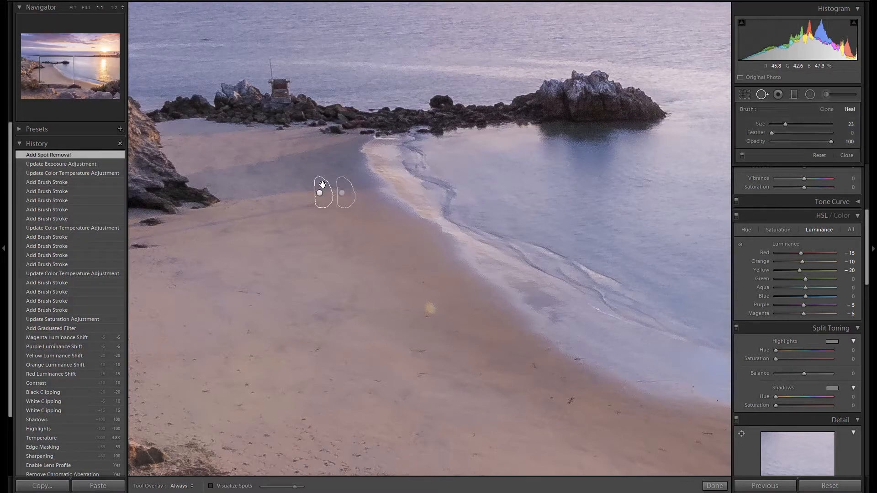
- Heal the yellow flare spot on the sand using a nearby source, and remove the dark debris above the bush
left_click(431, 307)
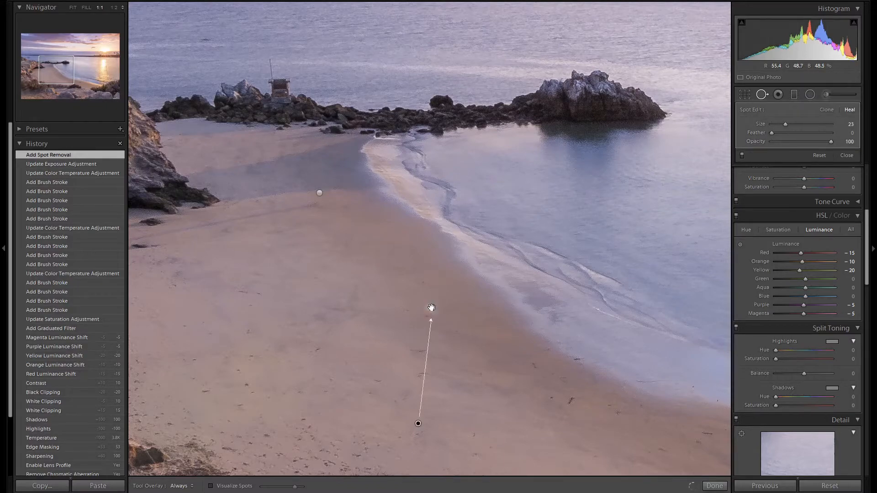
left_click_drag(419, 425, 444, 331)
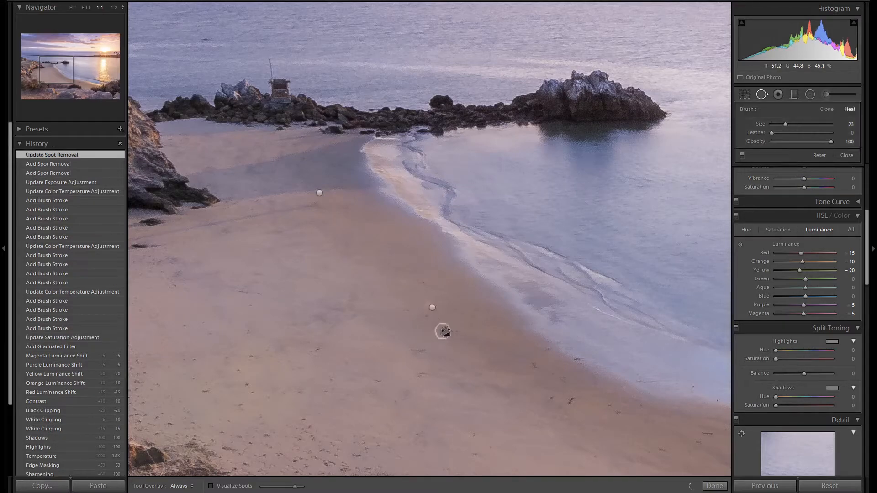
left_click(62, 78)
left_click_drag(62, 78, 71, 79)
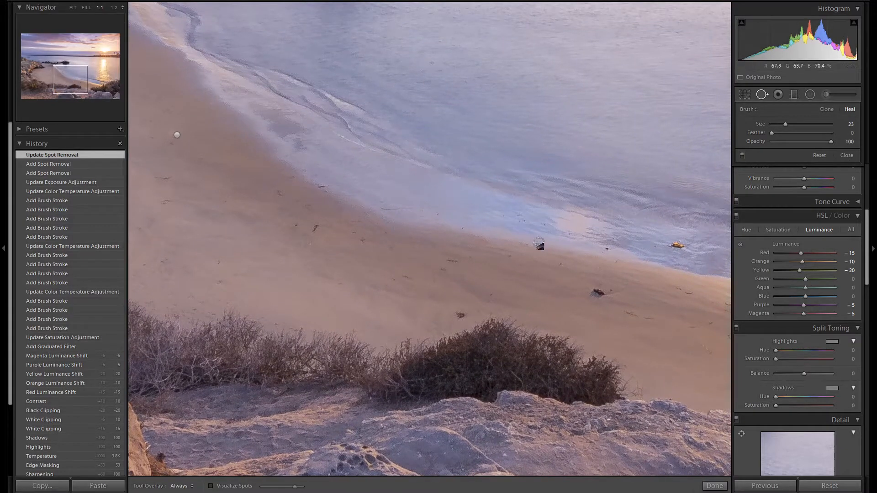
mouse_move(595, 288)
left_mouse_down()
mouse_move(600, 293)
mouse_move(588, 295)
mouse_move(611, 293)
left_mouse_up()
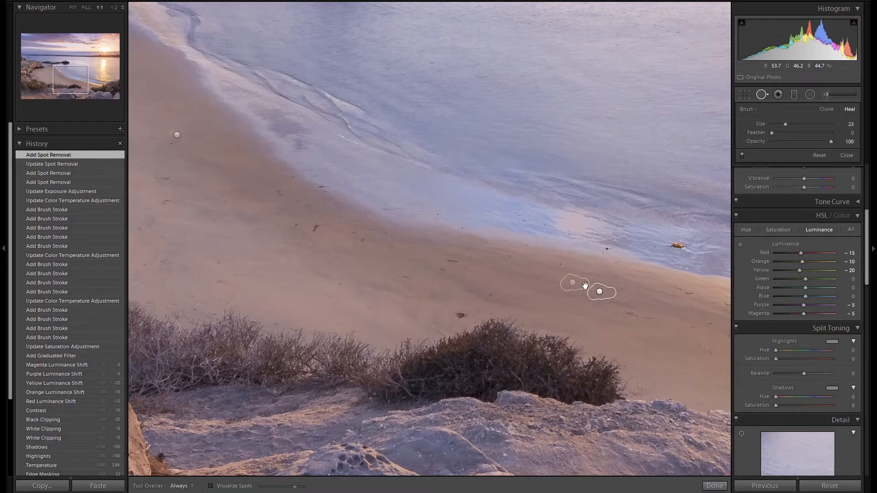
- Heal away the bird, its post and their shadow in the water beside the sun's reflection
left_click(59, 81)
left_click_drag(59, 82, 100, 69)
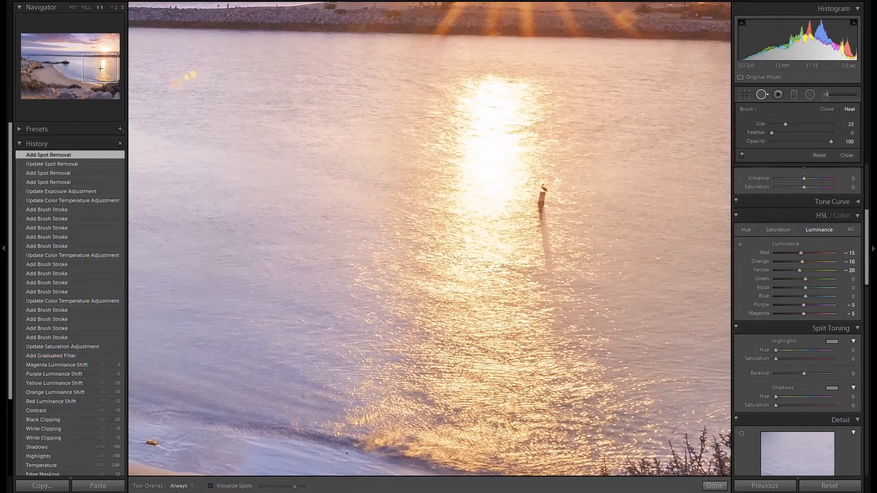
mouse_move(544, 183)
left_mouse_down()
mouse_move(537, 204)
mouse_move(544, 193)
left_mouse_up()
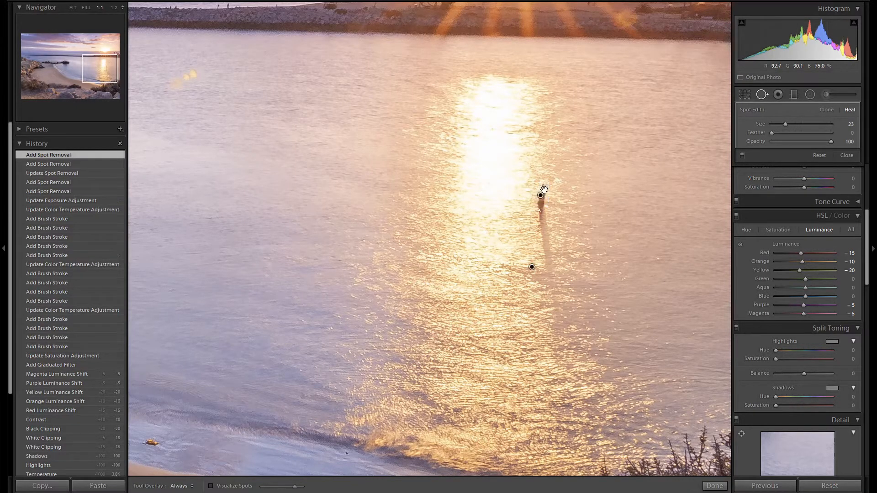
key("Return")
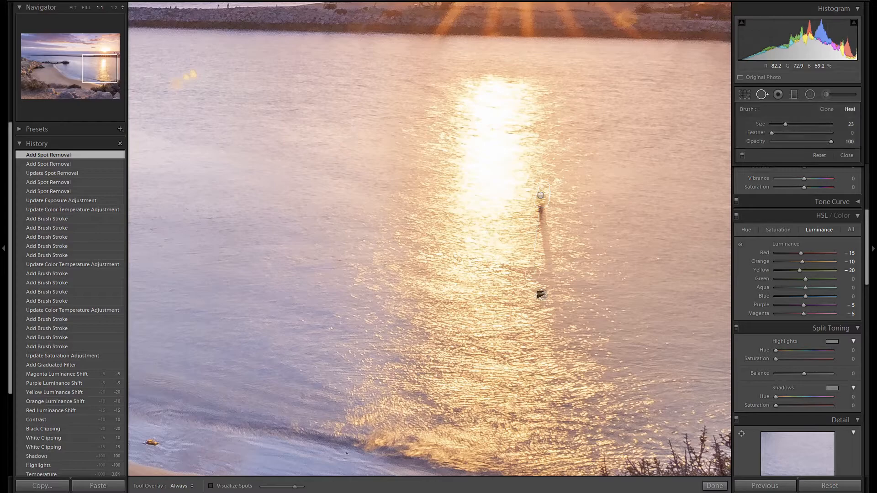
mouse_move(541, 206)
left_mouse_down()
mouse_move(549, 262)
mouse_move(549, 245)
left_mouse_up()
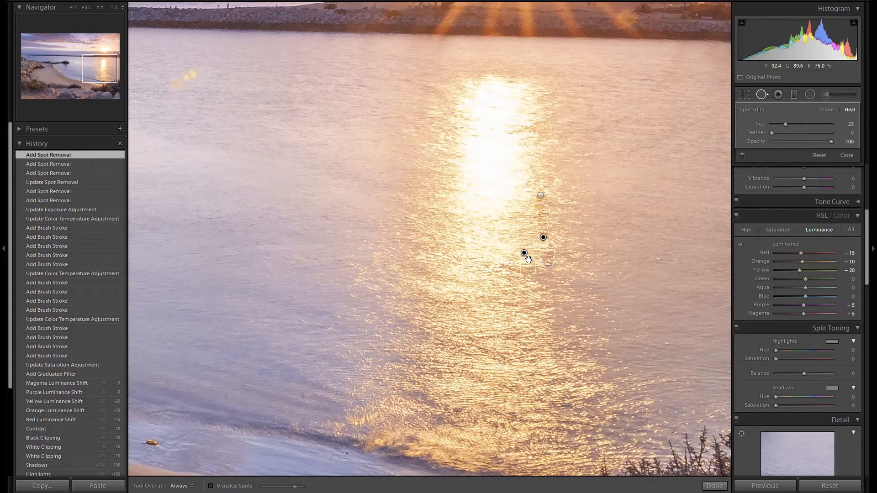
key("ctrl+z")
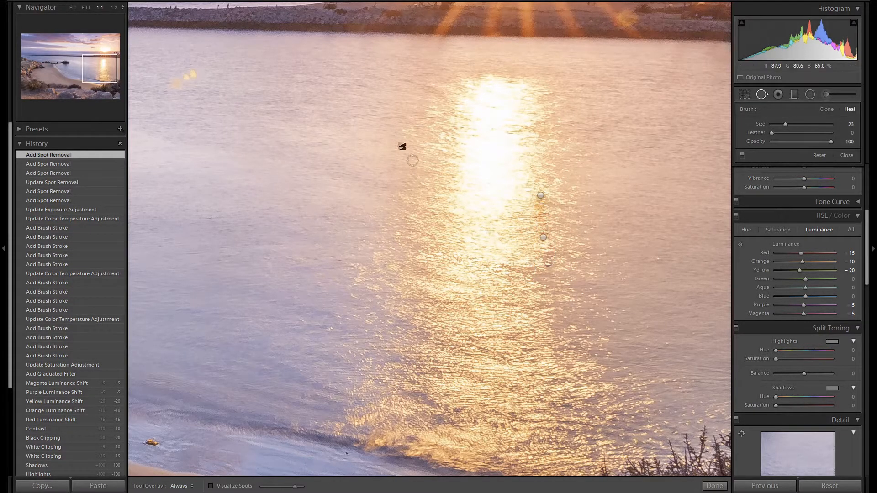
- Heal the orange lens flare spot on the water near the rock outcrop
left_click(99, 73)
left_click_drag(99, 72, 85, 64)
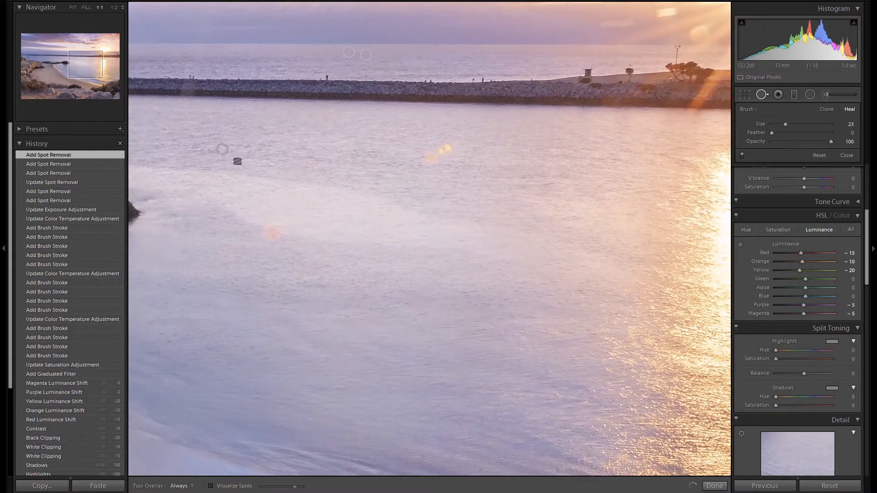
mouse_move(273, 223)
left_mouse_down()
mouse_move(260, 226)
mouse_move(274, 233)
mouse_move(276, 225)
left_mouse_up()
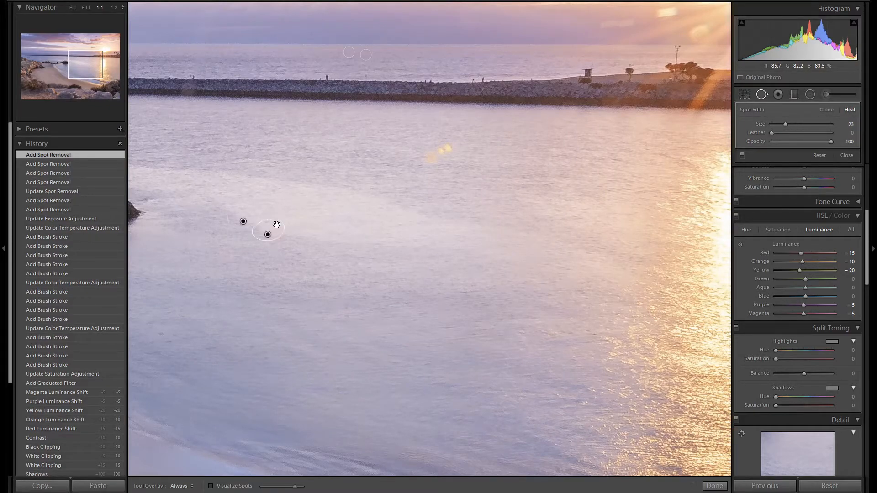
key("Return")
- Heal the yellow flare spots below the jetty using water just beside them as the source, and return to the full photo view
mouse_move(447, 147)
left_mouse_down()
mouse_move(428, 160)
mouse_move(448, 148)
left_mouse_up()
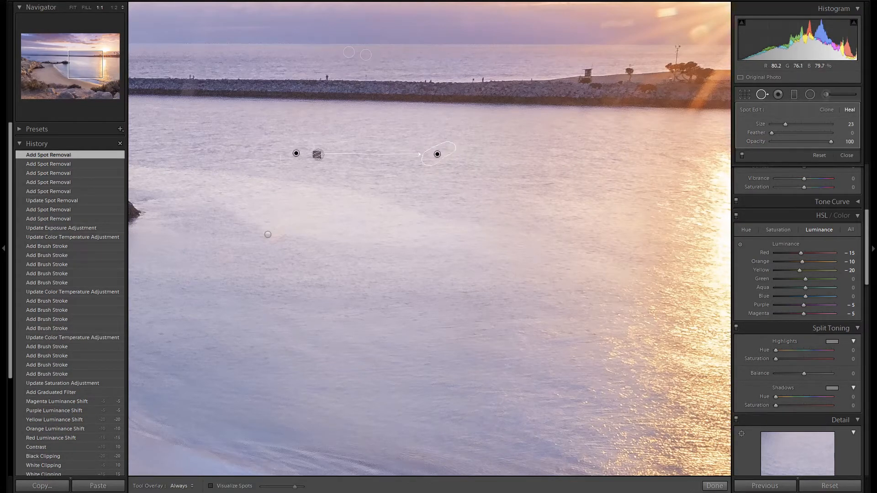
left_click_drag(296, 153, 402, 144)
key("Return")
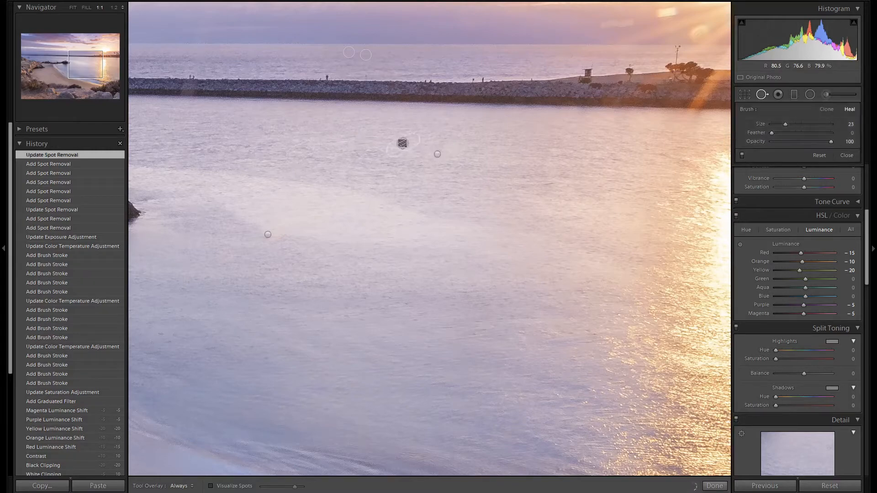
left_click(762, 95)
left_click(395, 185)
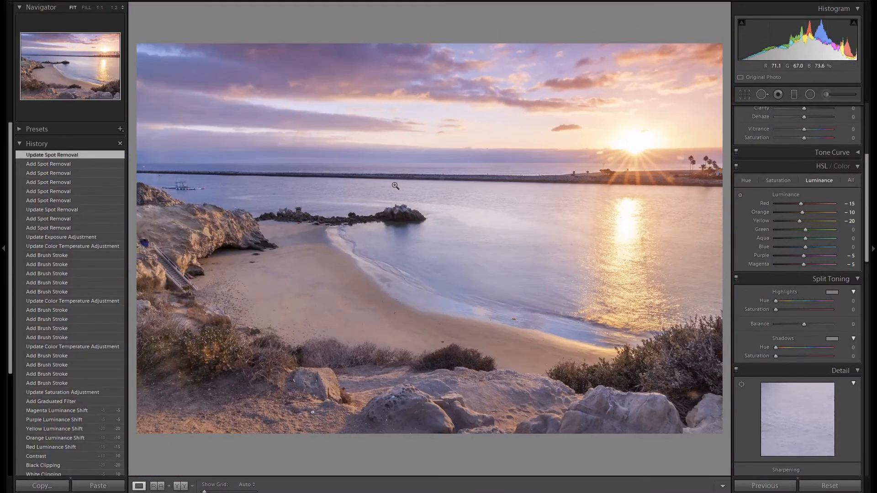
- Compare the photo with spot removal turned off and on again, and leave the Spot Removal tool
left_click(761, 94)
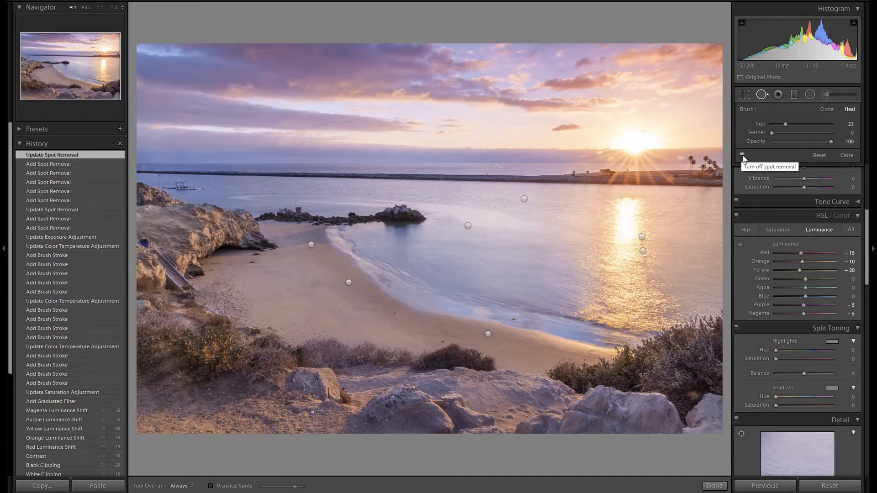
left_click(743, 156)
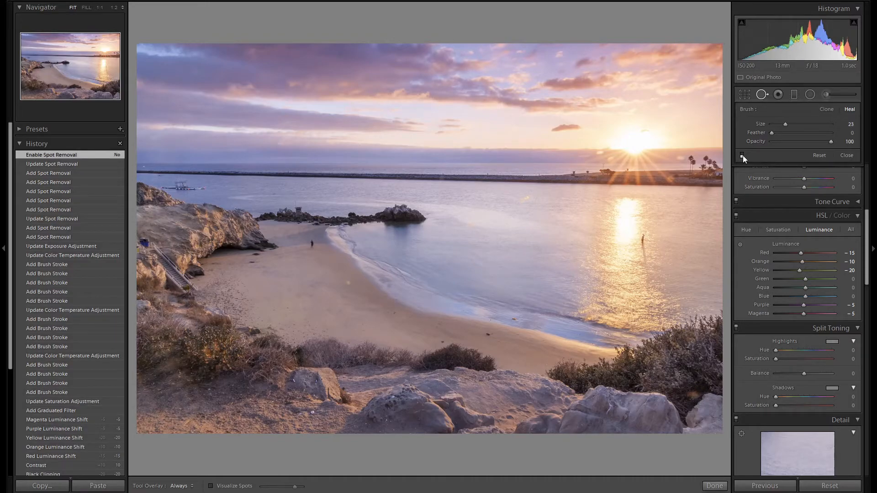
left_click(742, 156)
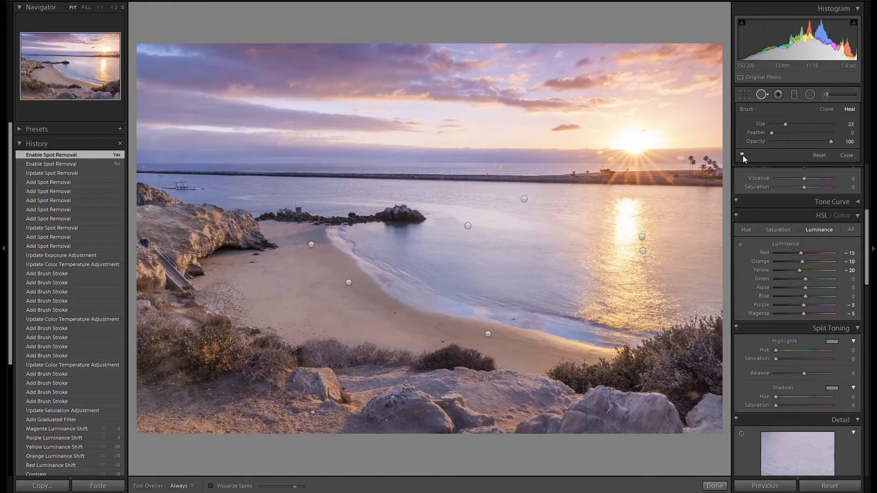
left_click(761, 95)
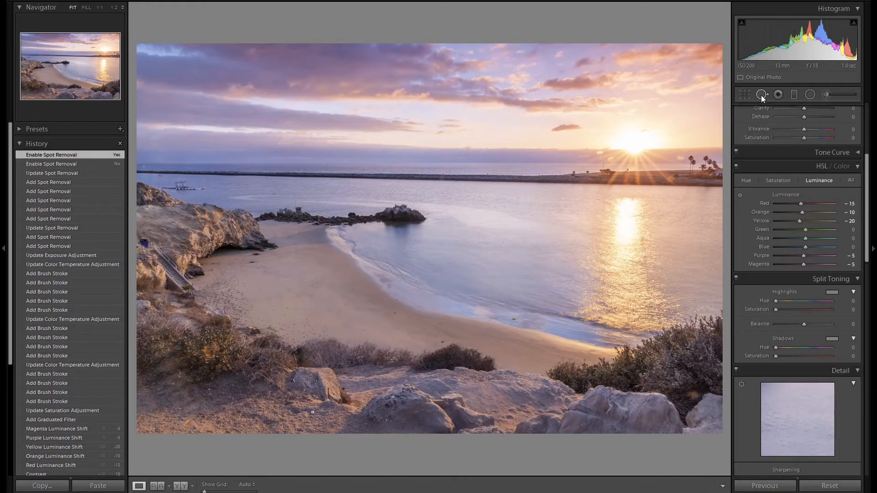
- Raise the photo's overall white balance Tint to +12
scroll(788, 166, "up", 5)
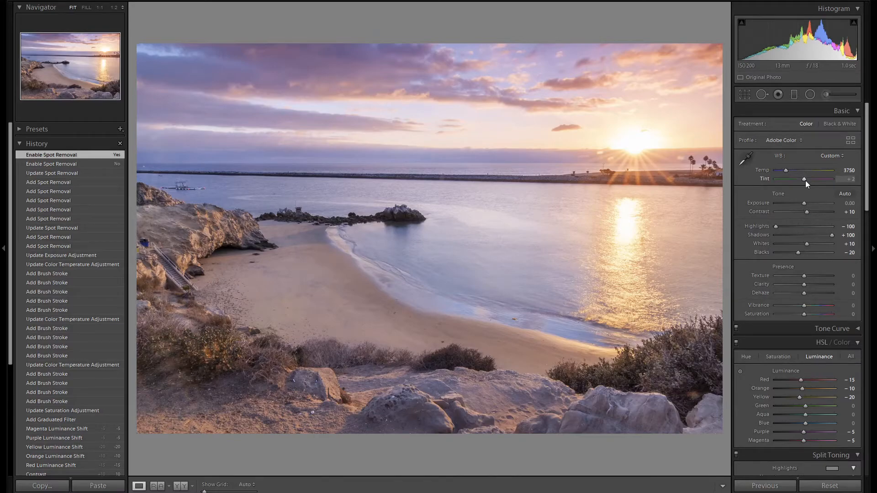
scroll(805, 180, "up", 5)
scroll(805, 180, "up", 5)
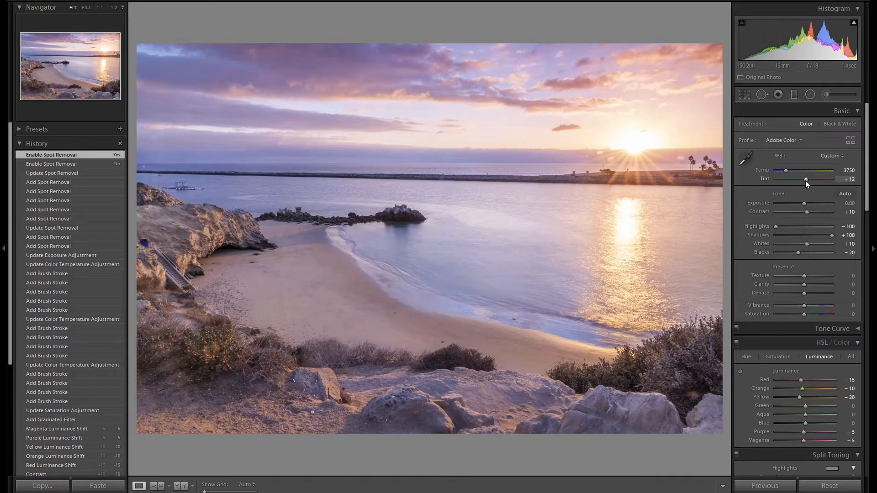